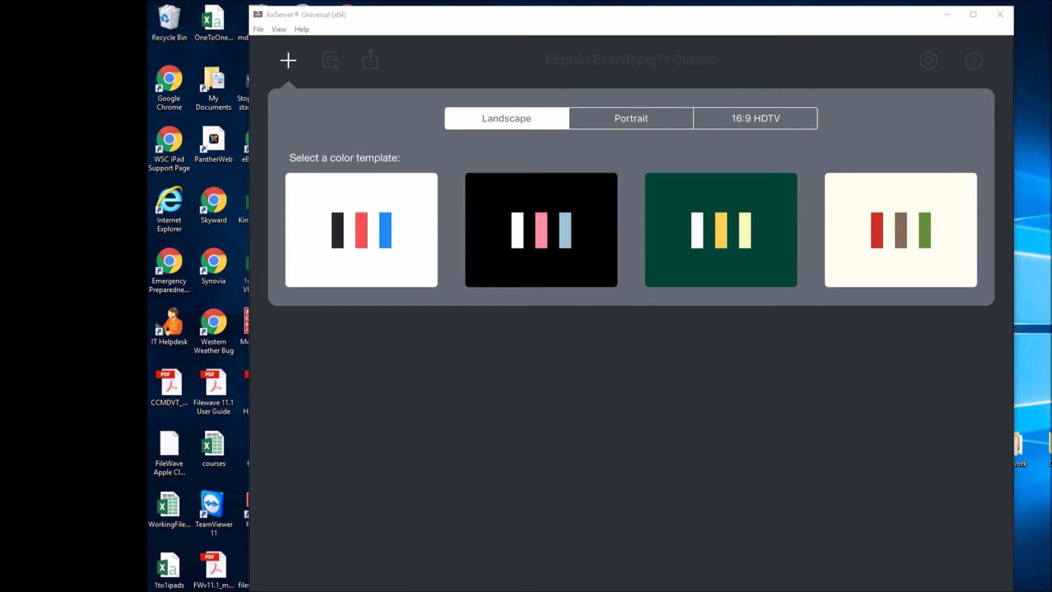
Create a new landscape project using the white color template.
left_click(361, 229)
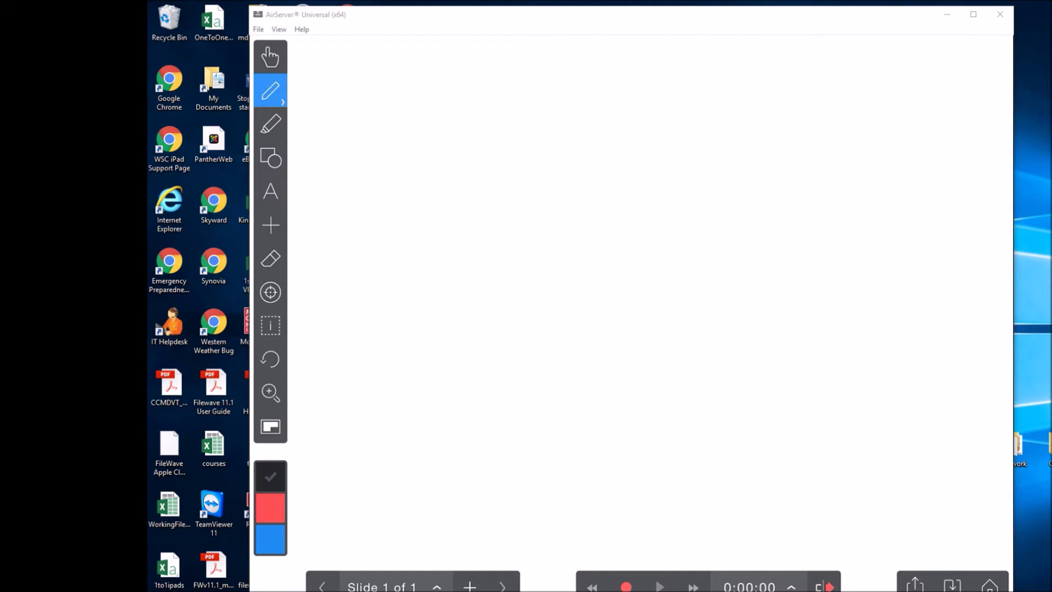
Draw black arrows pointing in turn at the pencil, highlighter and shape tools, and undo the strokes.
mouse_move(335, 67)
left_mouse_down()
mouse_move(312, 95)
mouse_move(360, 113)
left_mouse_up()
mouse_move(314, 91)
left_mouse_down()
mouse_move(360, 112)
mouse_move(359, 90)
mouse_move(446, 89)
left_mouse_up()
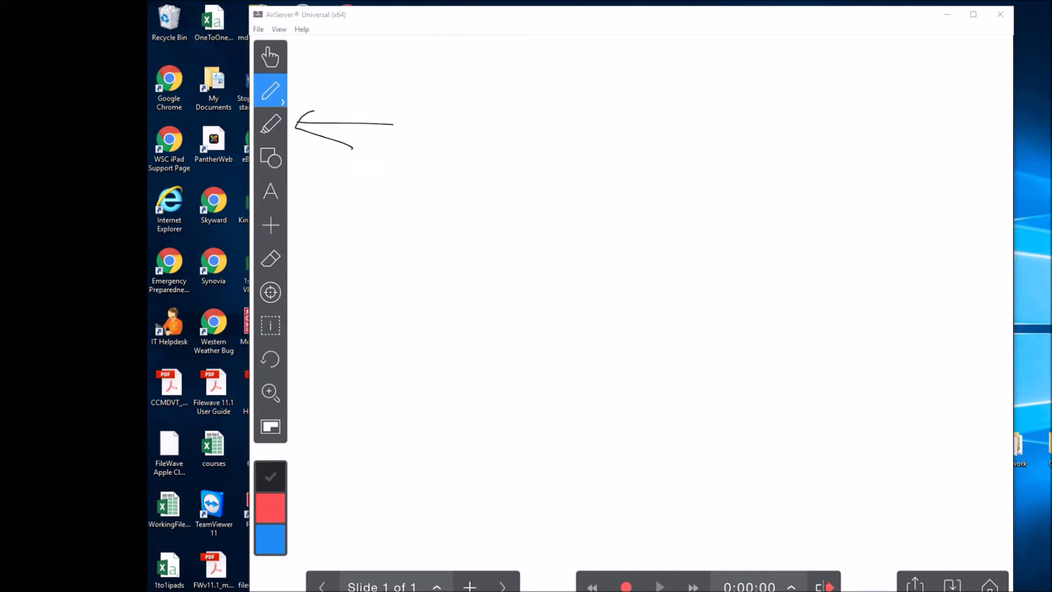
left_click_drag(393, 124, 449, 132)
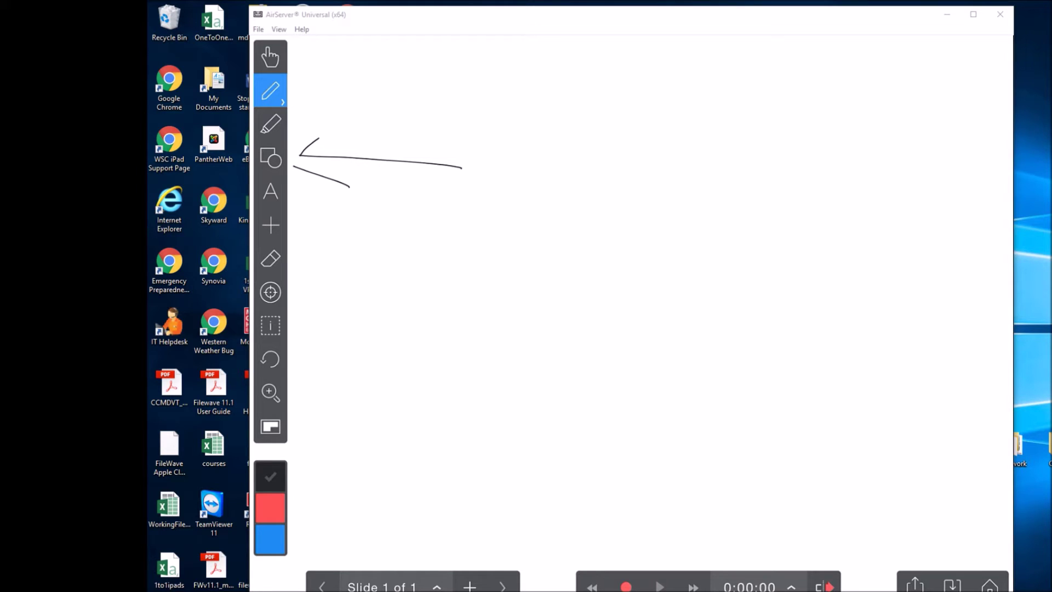
left_click(270, 359)
left_click(270, 359)
left_click(270, 359)
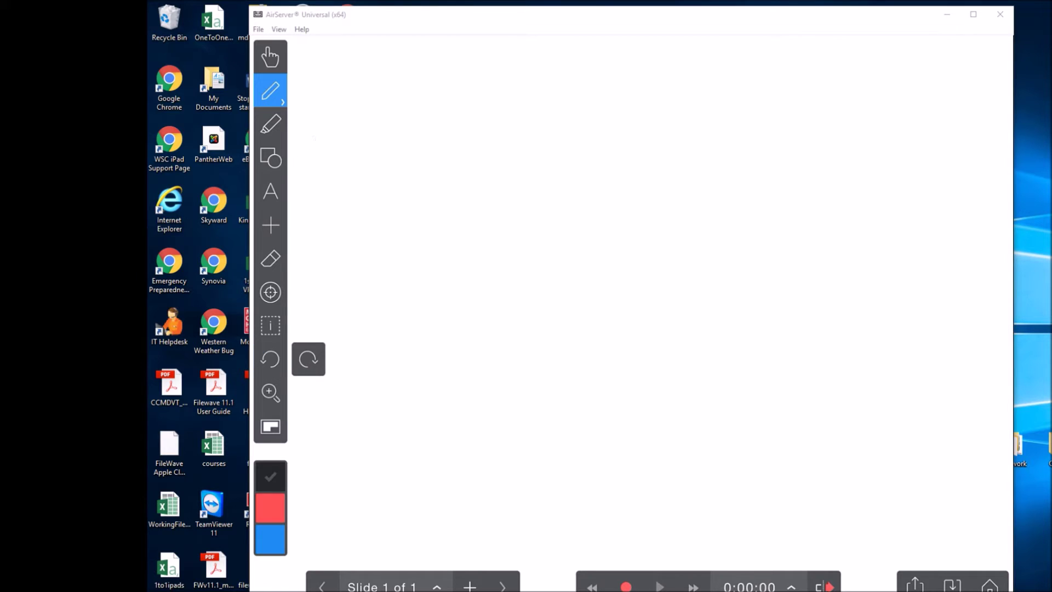
Draw a black arrow pointing at the Text tool and activate that tool.
mouse_move(313, 172)
left_mouse_down()
mouse_move(297, 195)
mouse_move(332, 211)
mouse_move(498, 189)
left_mouse_up()
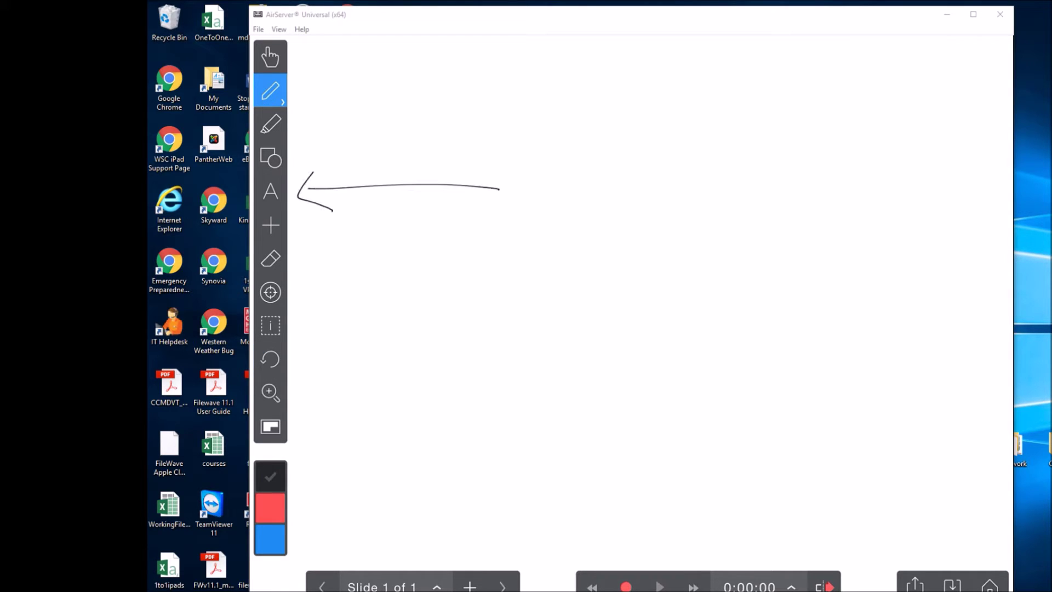
left_click(270, 191)
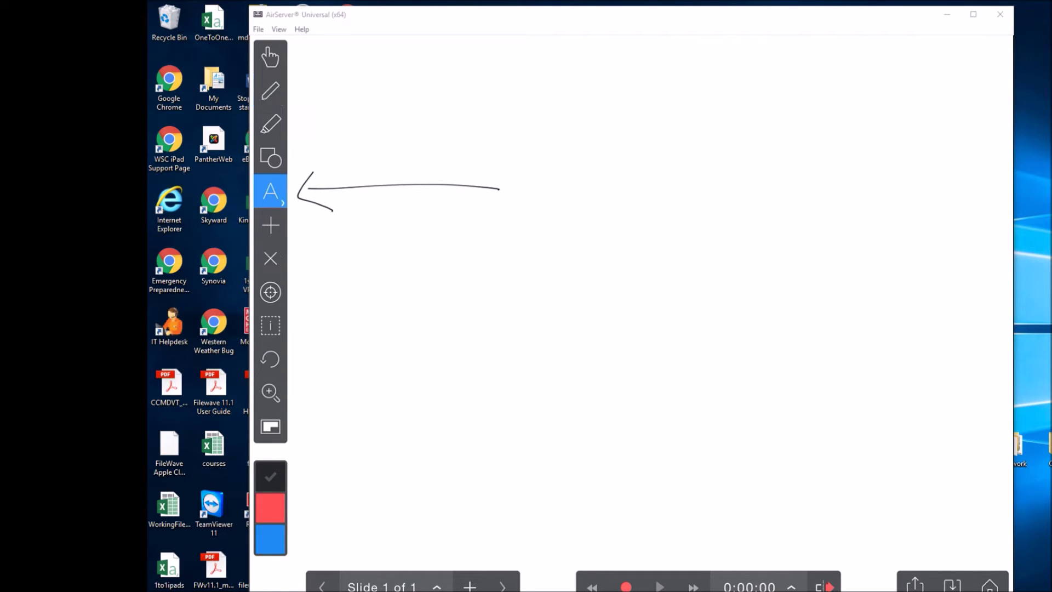
left_click(271, 191)
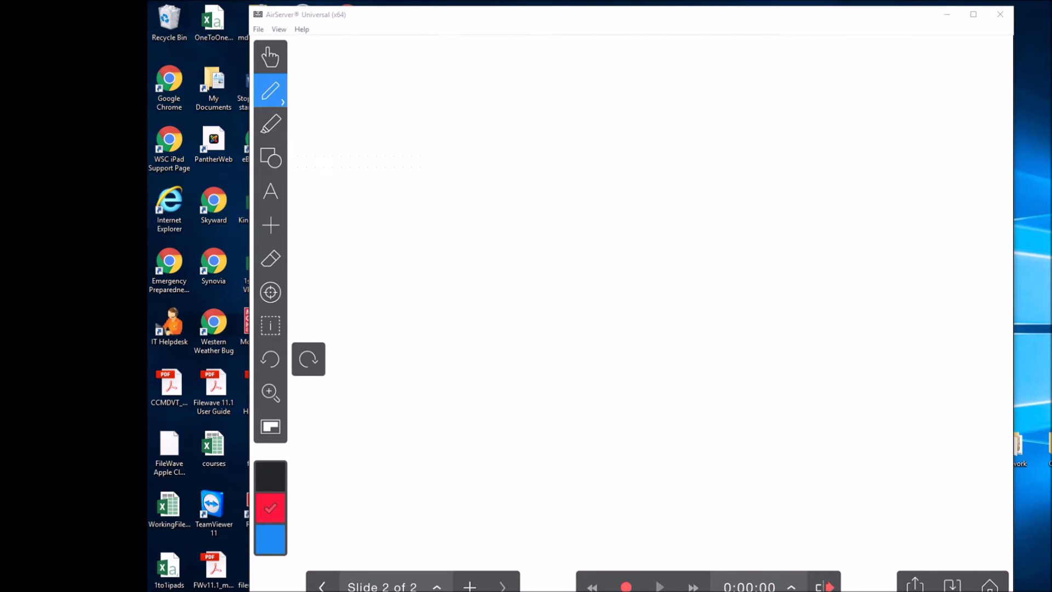
Insert the photo of the handwritten math problems from the Photos library onto slide 2 without cropping it.
left_click(271, 225)
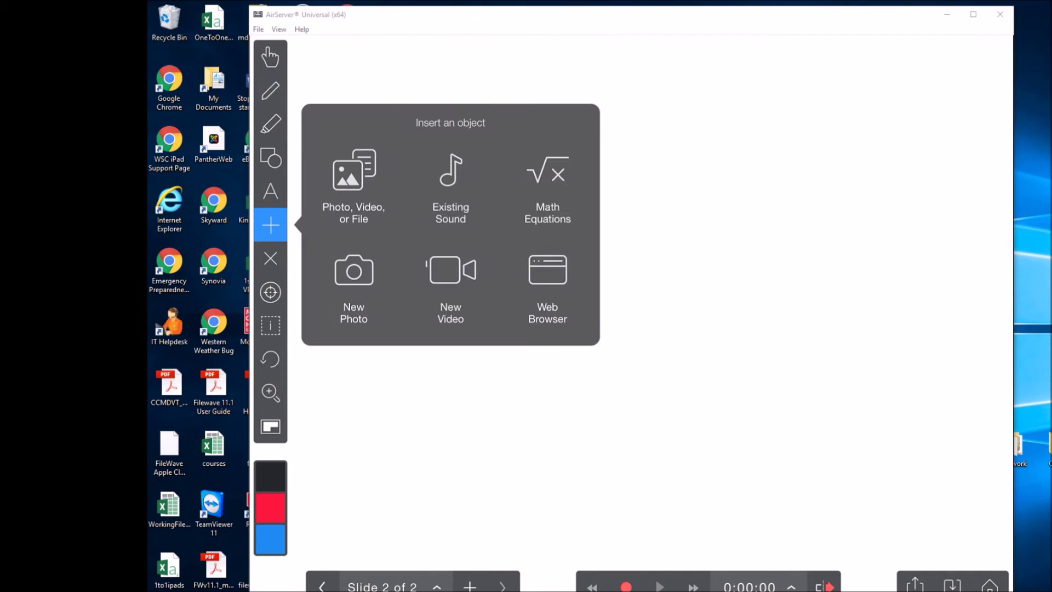
left_click(353, 175)
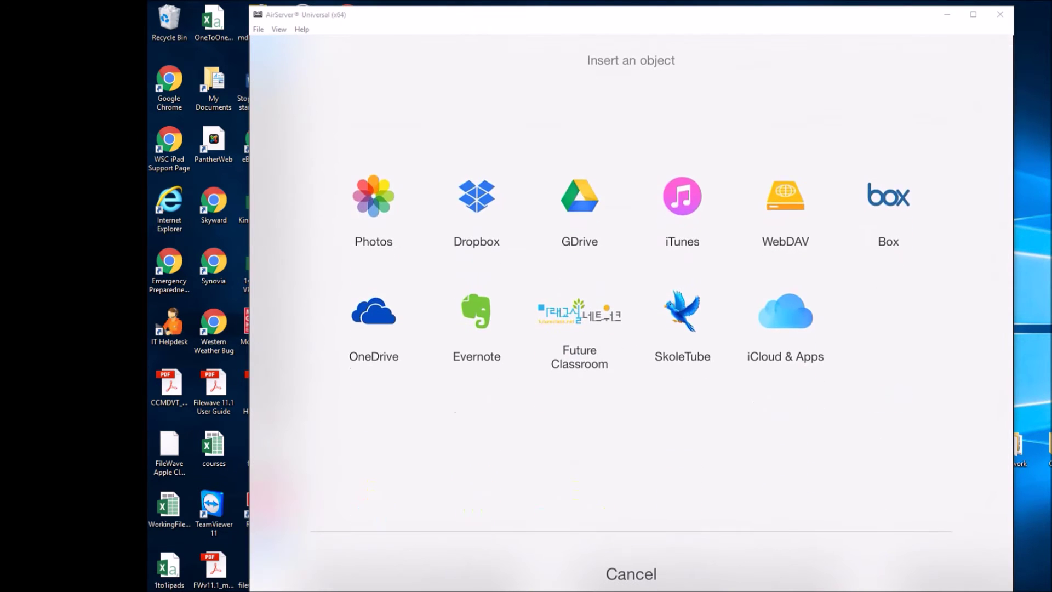
left_click(373, 211)
left_click(366, 241)
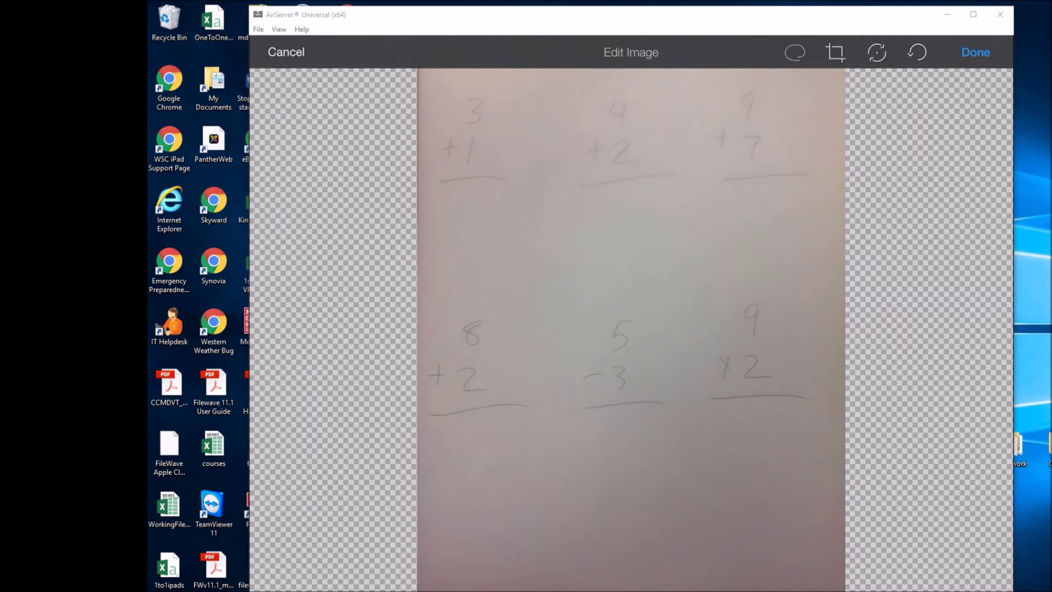
left_click(976, 52)
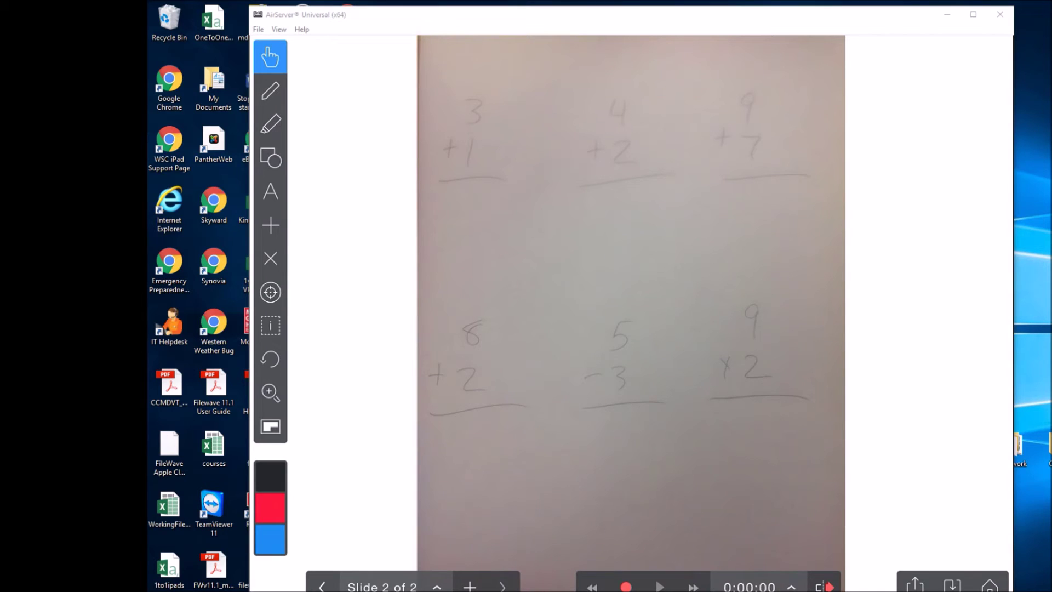
Write a red 4 under the 3 + 1 problem with the pencil and undo the stray strokes near the toolbar.
left_click(270, 90)
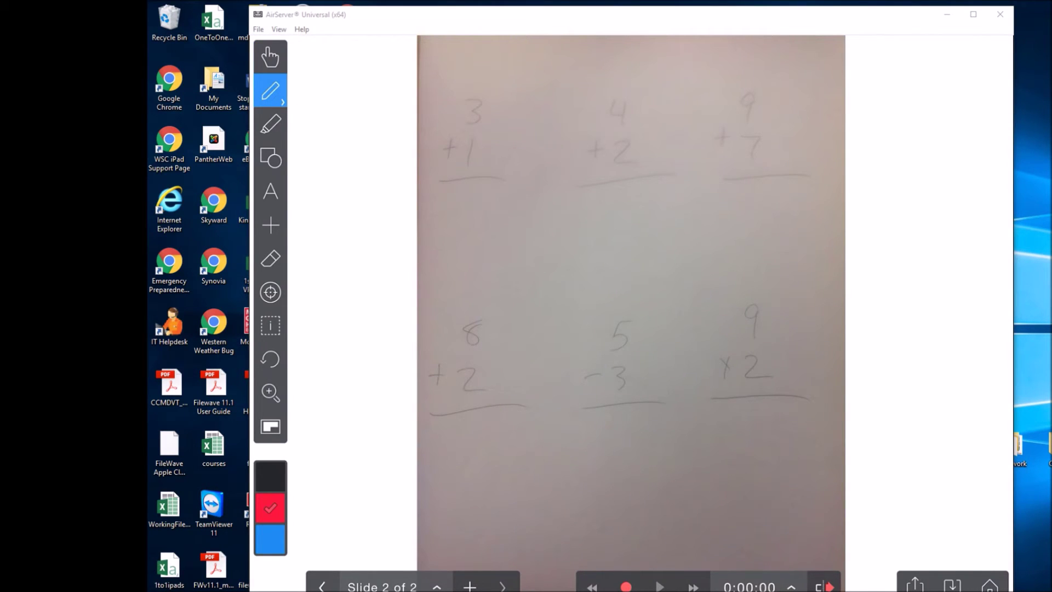
mouse_move(456, 193)
left_mouse_down()
mouse_move(457, 221)
mouse_move(483, 222)
left_mouse_up()
left_click_drag(485, 192, 473, 277)
mouse_move(322, 144)
left_mouse_down()
mouse_move(338, 180)
mouse_move(317, 156)
mouse_move(336, 159)
left_mouse_up()
left_click(270, 359)
left_click(270, 359)
Draw a shape between the first two problems in the upper row with the Shape tool.
left_click(270, 158)
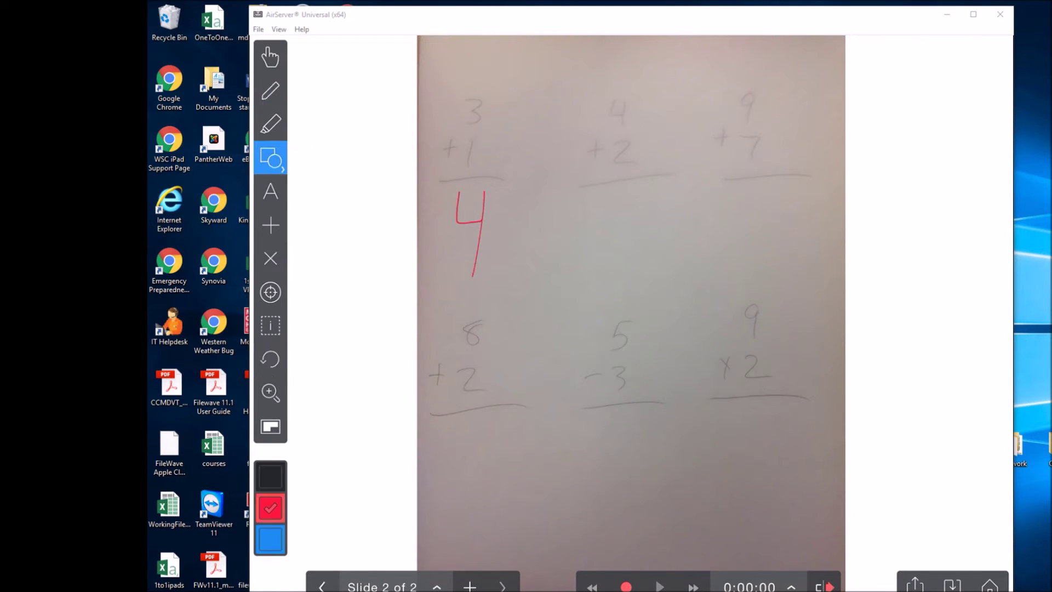
left_click(270, 158)
mouse_move(524, 189)
left_mouse_down()
mouse_move(609, 226)
mouse_move(605, 147)
left_mouse_up()
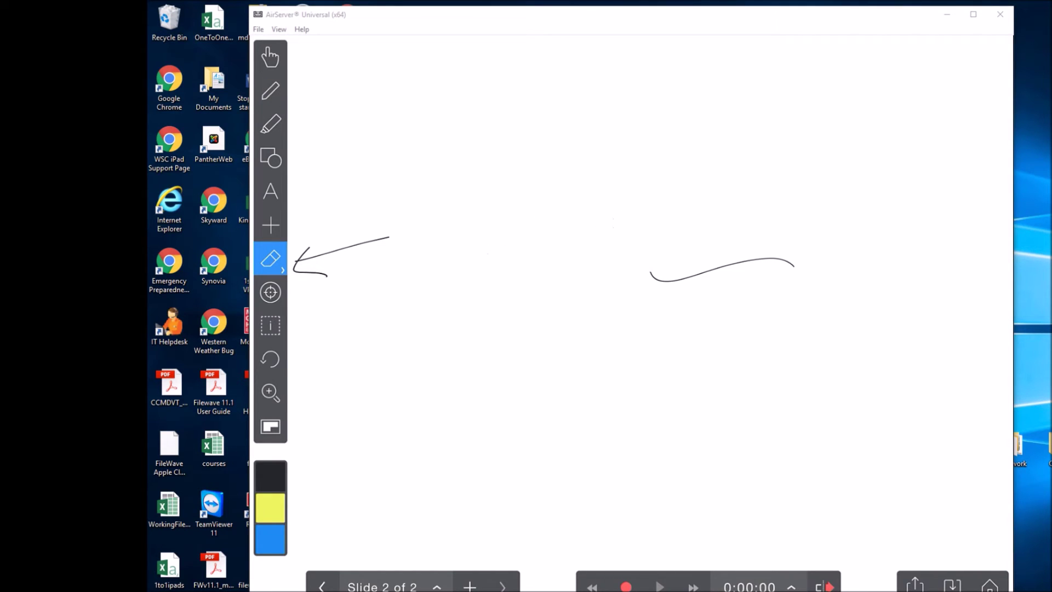
Erase the wavy black line and the arrow pointing at the Eraser tool.
left_click_drag(651, 276, 793, 264)
left_click_drag(390, 236, 296, 266)
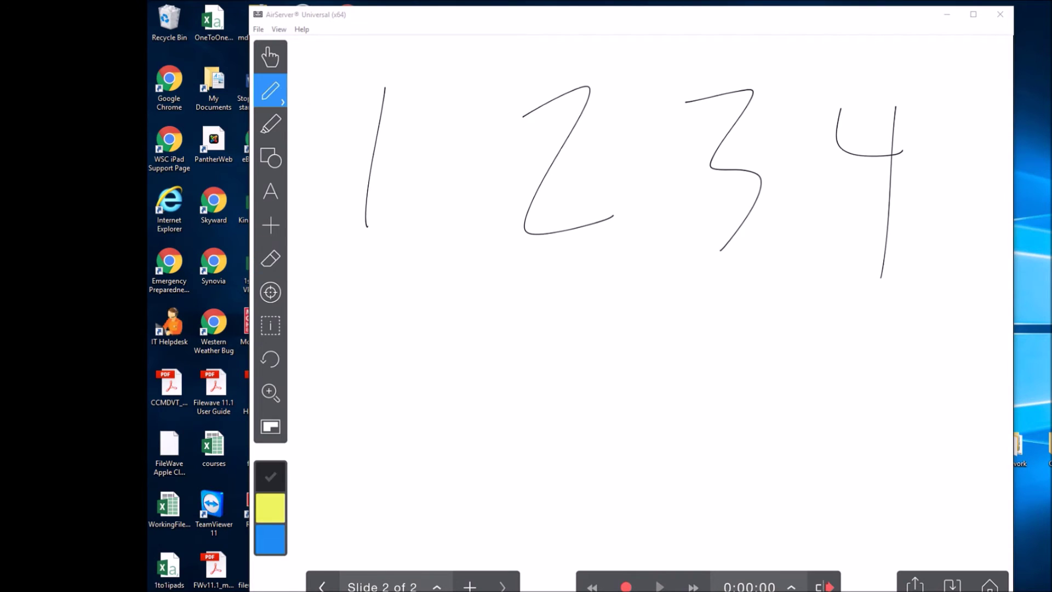
Point a drawn black arrow at the laser pointer tool and activate it, and undo the drawings on the slide.
mouse_move(320, 284)
left_mouse_down()
mouse_move(321, 312)
mouse_move(343, 317)
left_mouse_up()
left_click_drag(299, 298, 437, 284)
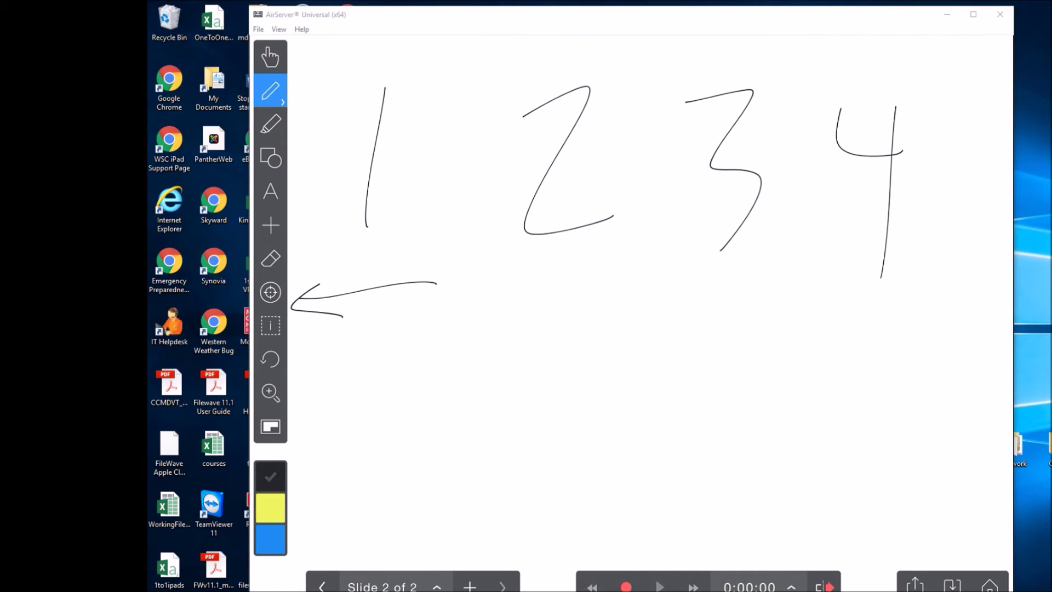
left_click(270, 292)
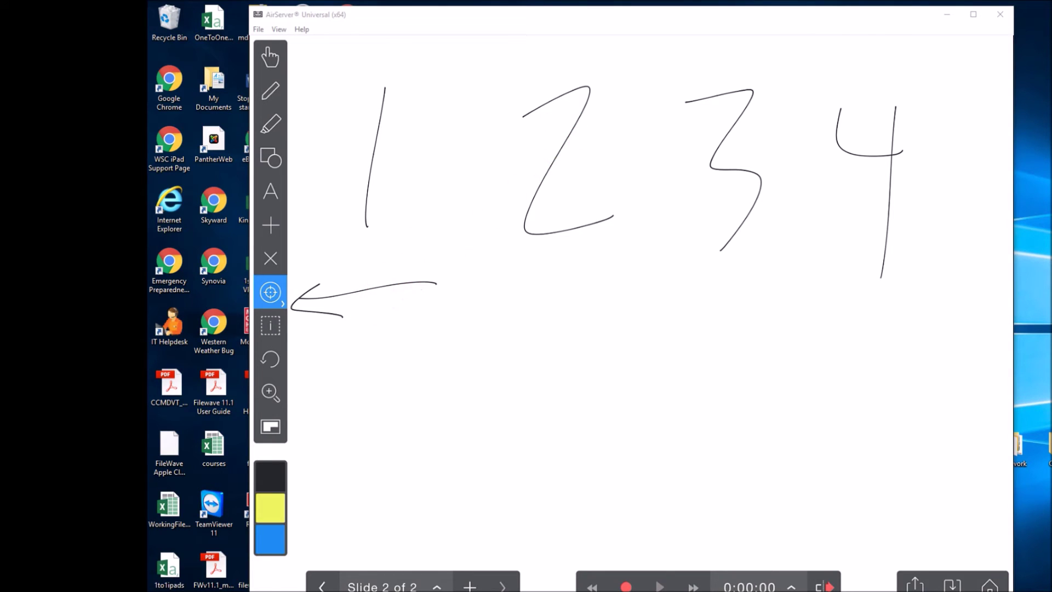
left_click(270, 359)
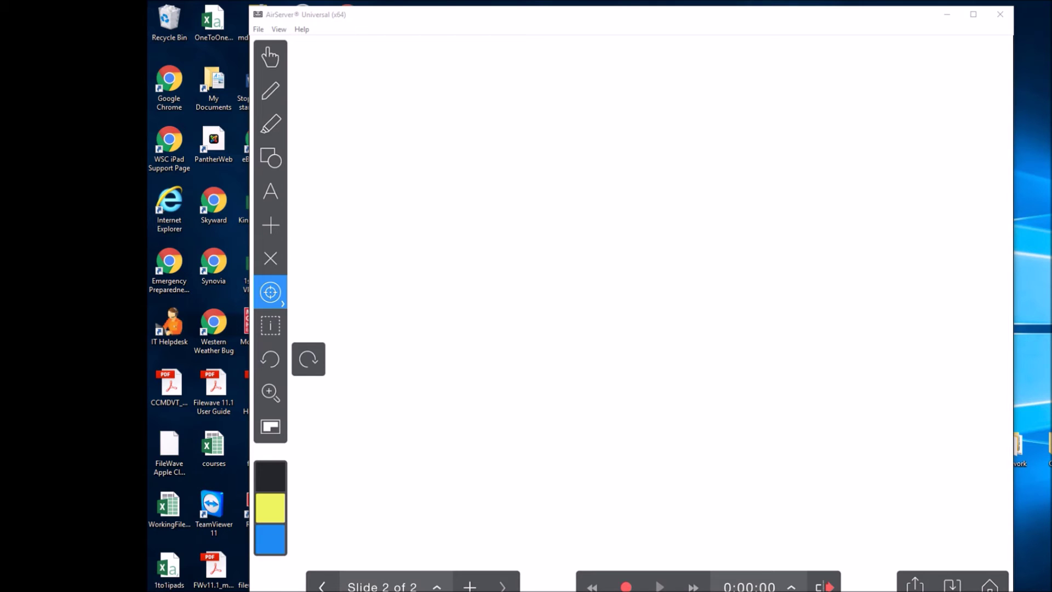
left_click(270, 191)
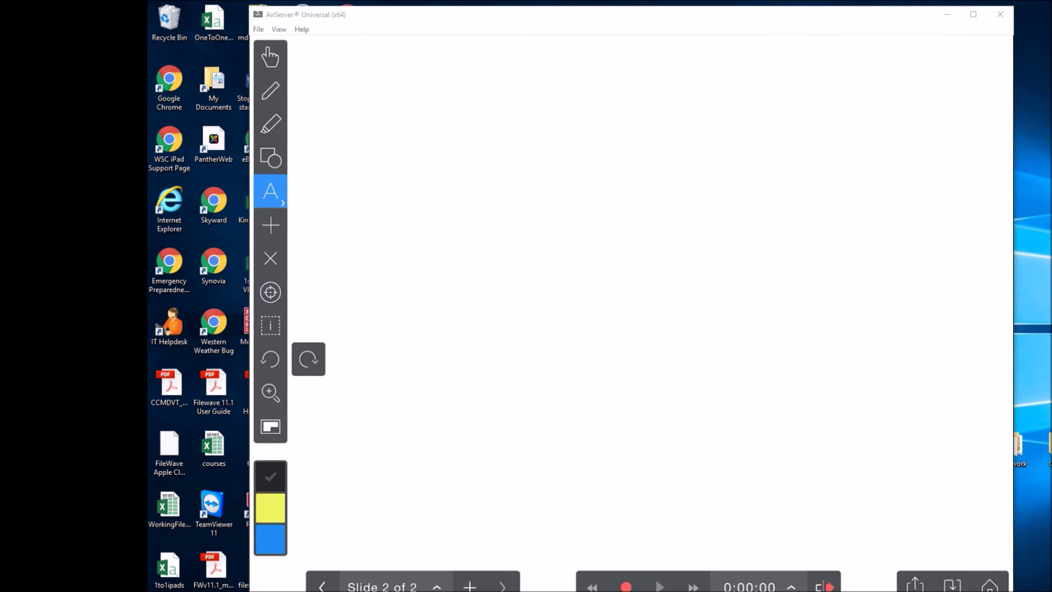
left_click(390, 119)
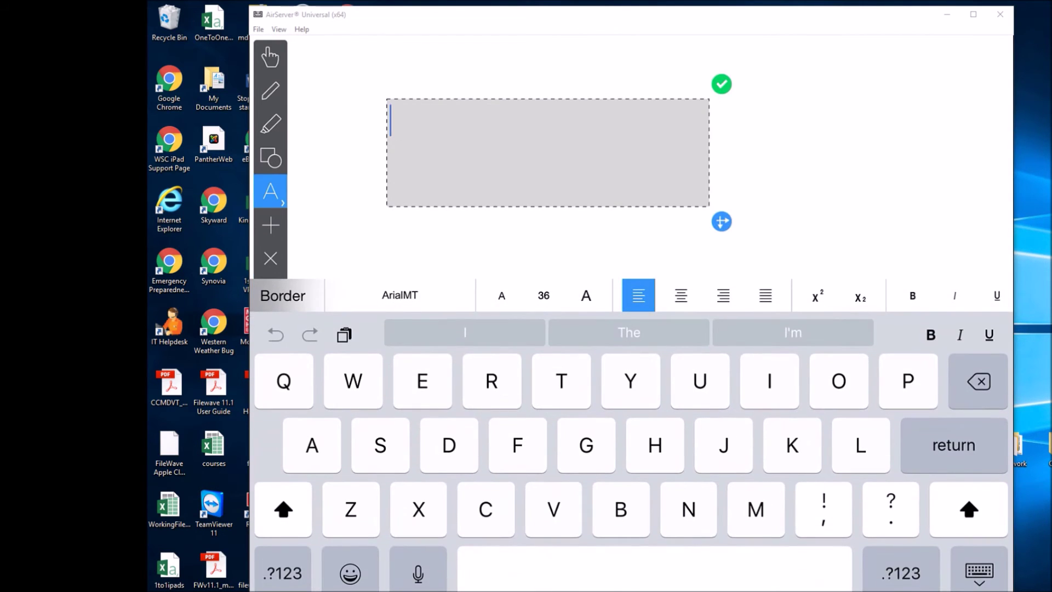
left_click(270, 90)
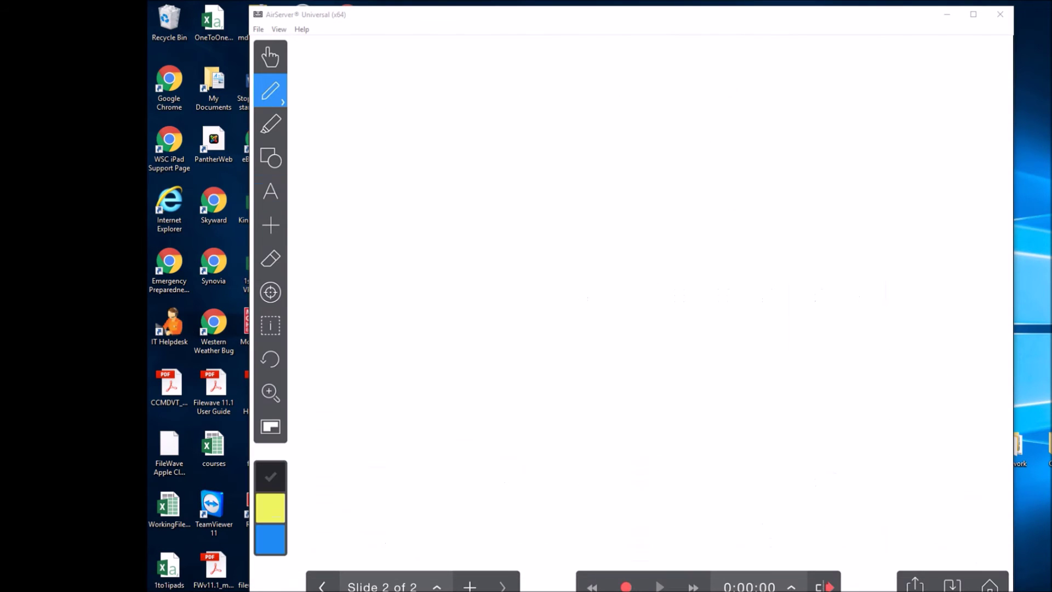
Add a black arrow toward the Text tool and a text box reading "Hello", and undo both.
mouse_move(315, 177)
left_mouse_down()
mouse_move(333, 202)
mouse_move(346, 189)
mouse_move(394, 187)
left_mouse_up()
left_click(270, 192)
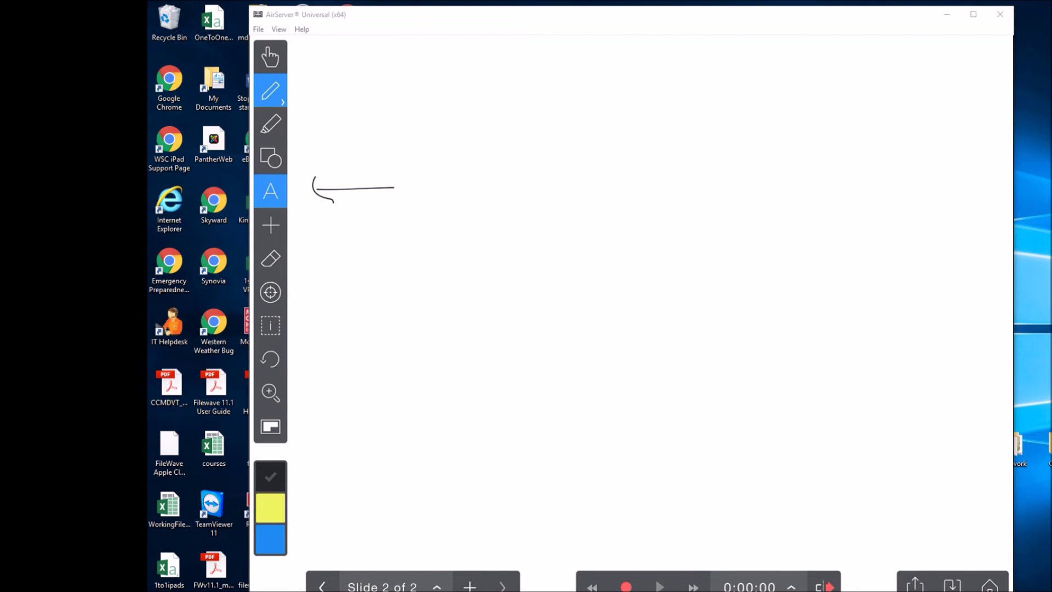
left_click(508, 116)
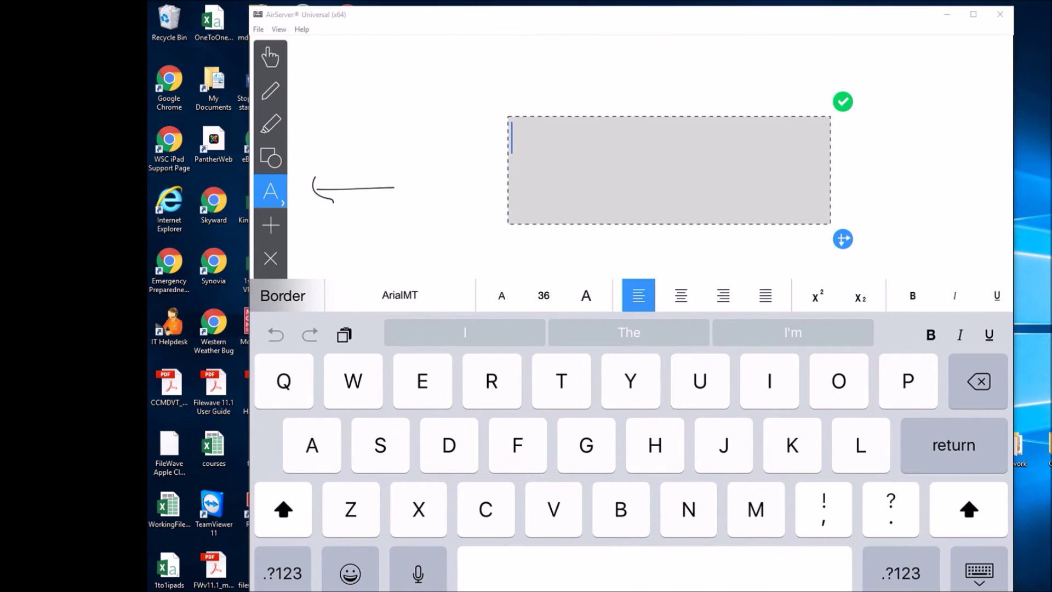
type("Hel")
type("lo")
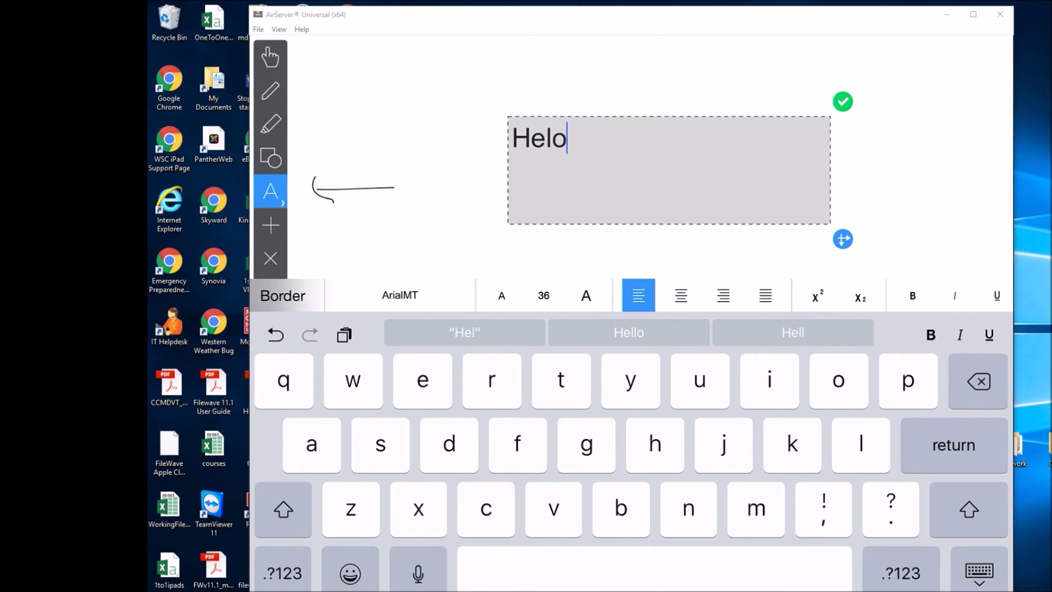
left_click(843, 101)
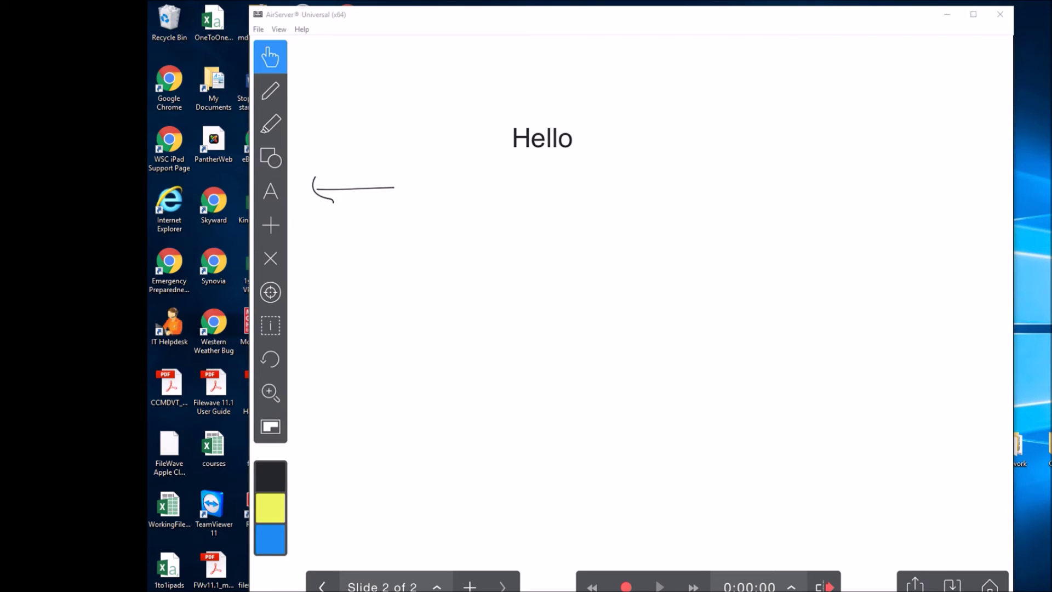
left_click(270, 359)
left_click(270, 359)
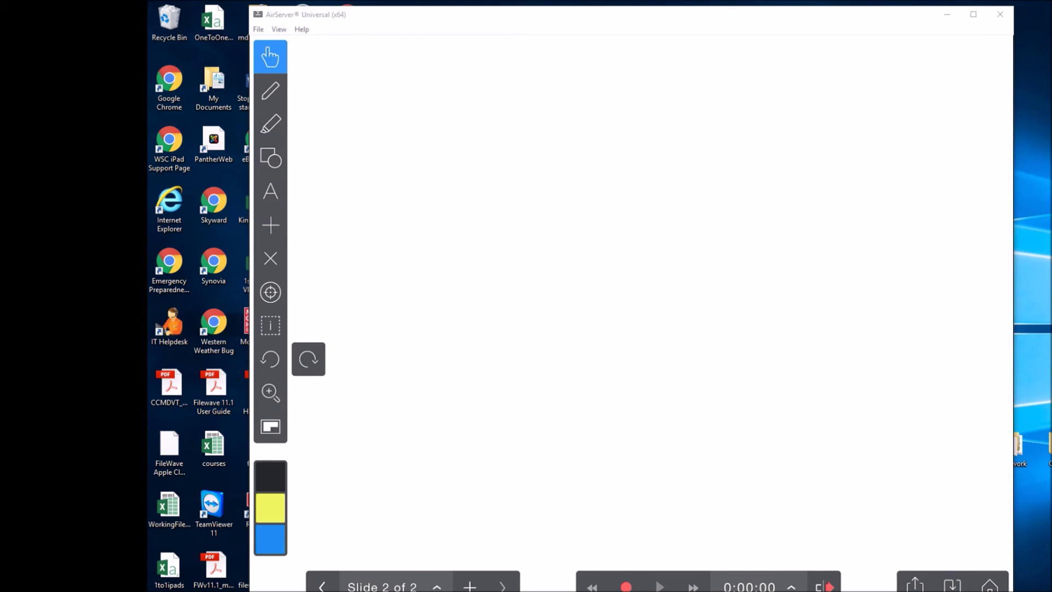
Draw a black arrow with the pencil pointing down at the record control.
left_click(270, 91)
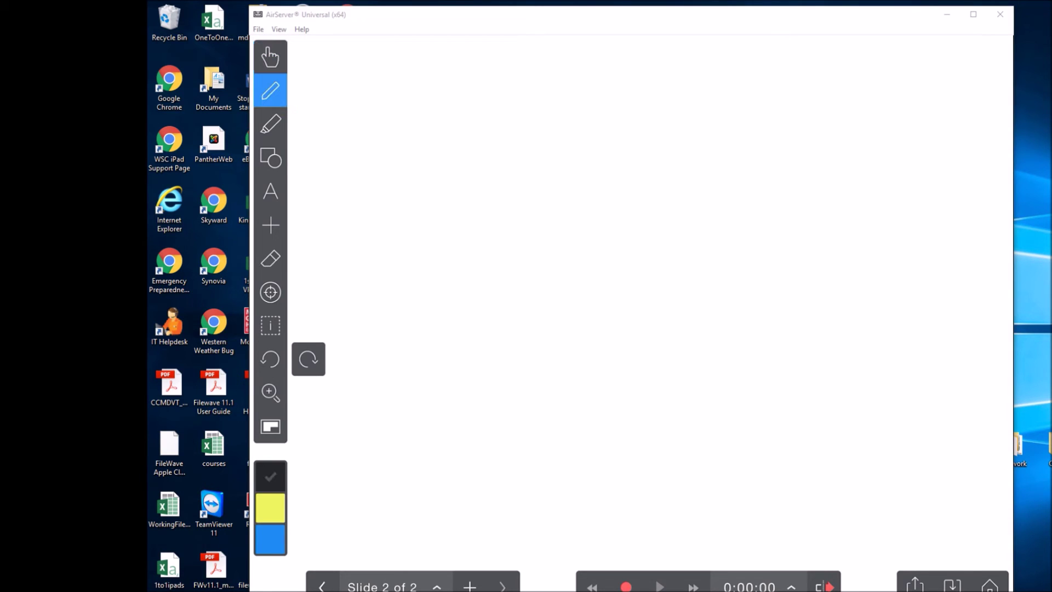
mouse_move(621, 509)
left_mouse_down()
mouse_move(647, 550)
mouse_move(712, 510)
left_mouse_up()
mouse_move(640, 542)
left_mouse_down()
mouse_move(655, 509)
mouse_move(759, 387)
left_mouse_up()
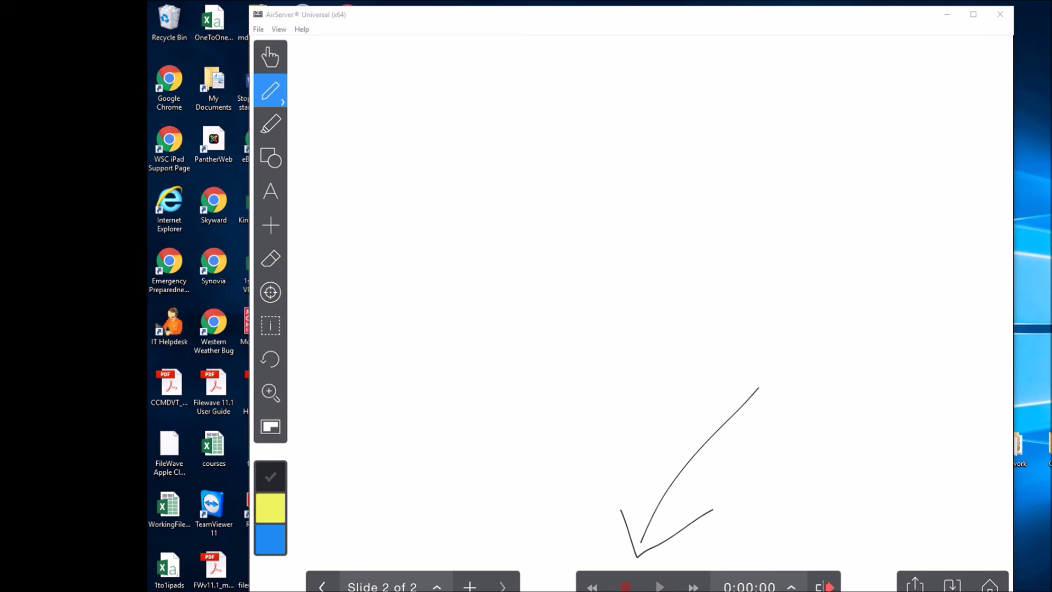
Record the slide while handwriting "Hello!" in black across its upper part.
left_click_drag(407, 140, 404, 278)
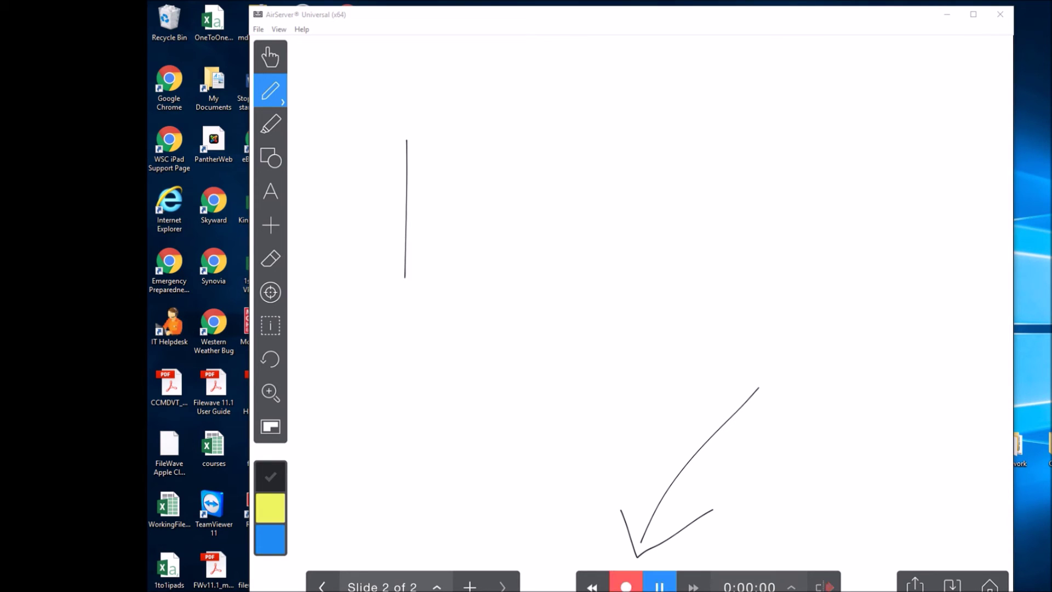
left_click_drag(453, 132, 457, 259)
mouse_move(396, 218)
left_mouse_down()
mouse_move(450, 210)
mouse_move(510, 229)
mouse_move(524, 221)
left_mouse_up()
left_click_drag(534, 145, 549, 237)
left_click_drag(568, 126, 586, 234)
mouse_move(626, 174)
left_mouse_down()
mouse_move(643, 206)
mouse_move(618, 190)
left_mouse_up()
mouse_move(684, 117)
left_mouse_down()
mouse_move(709, 213)
mouse_move(739, 239)
left_mouse_up()
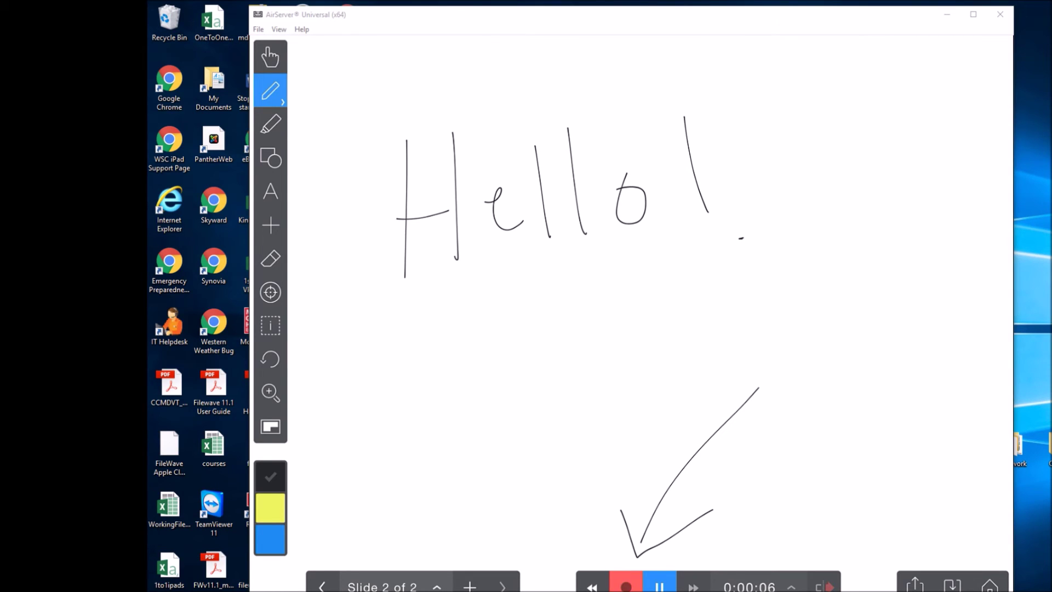
Pause the recording and play it back.
left_click(660, 586)
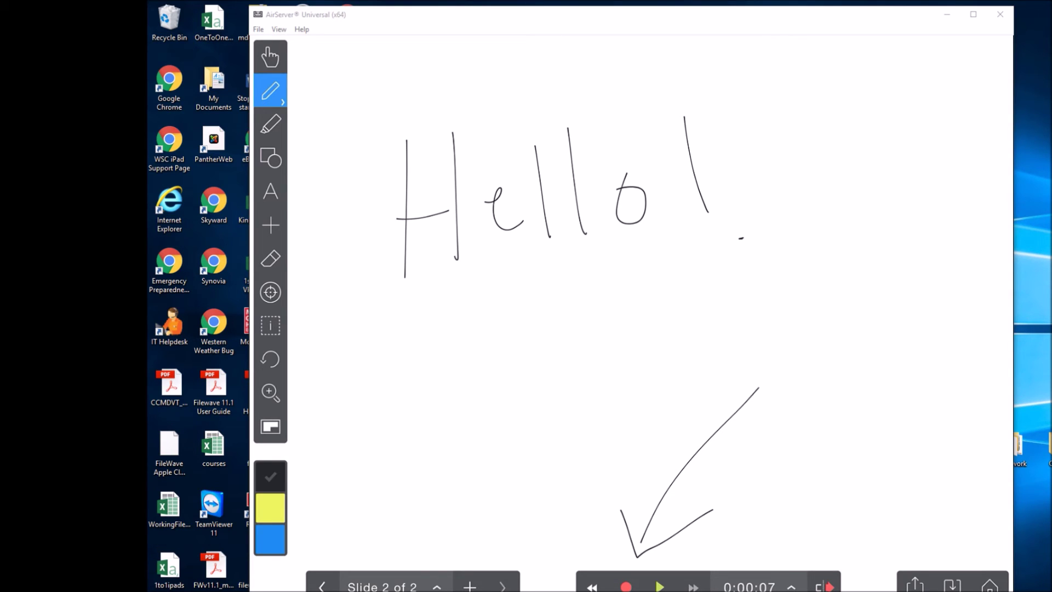
left_click(659, 586)
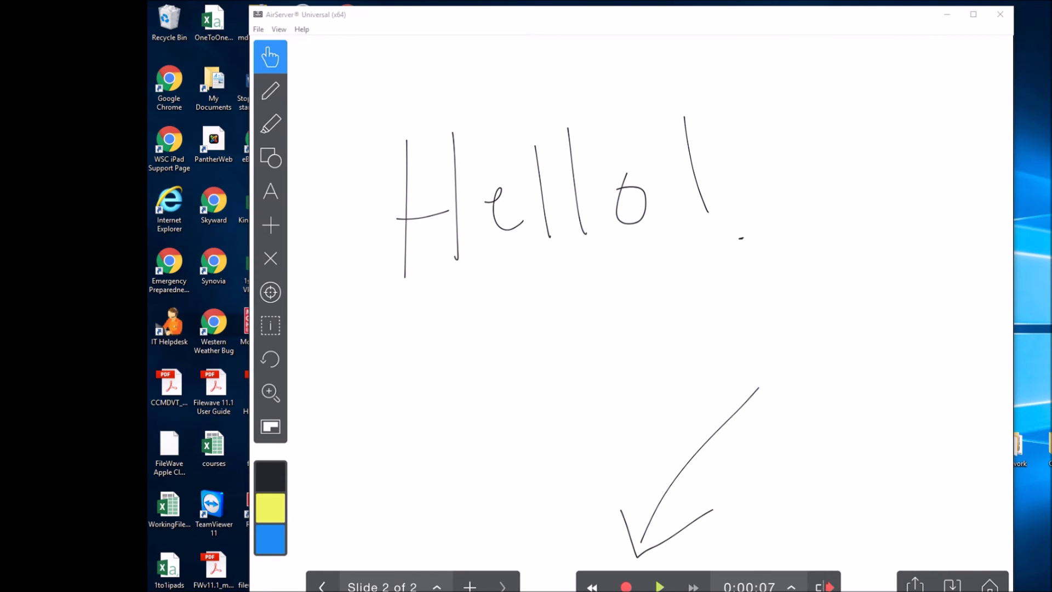
Start exporting the project and save it under the name "test explain" as required before upload.
left_click(915, 584)
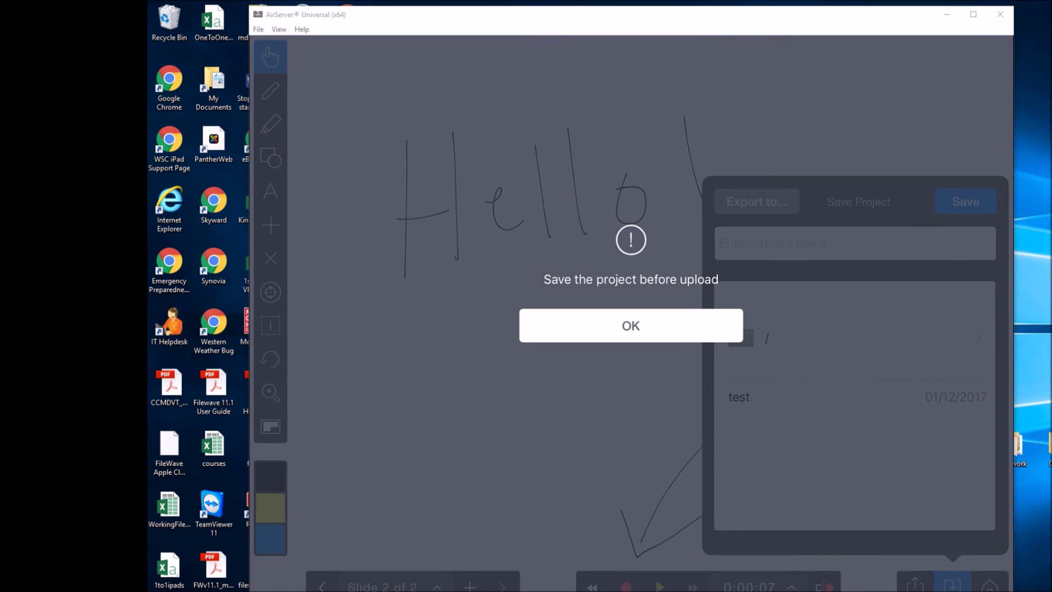
left_click(630, 326)
left_click(855, 243)
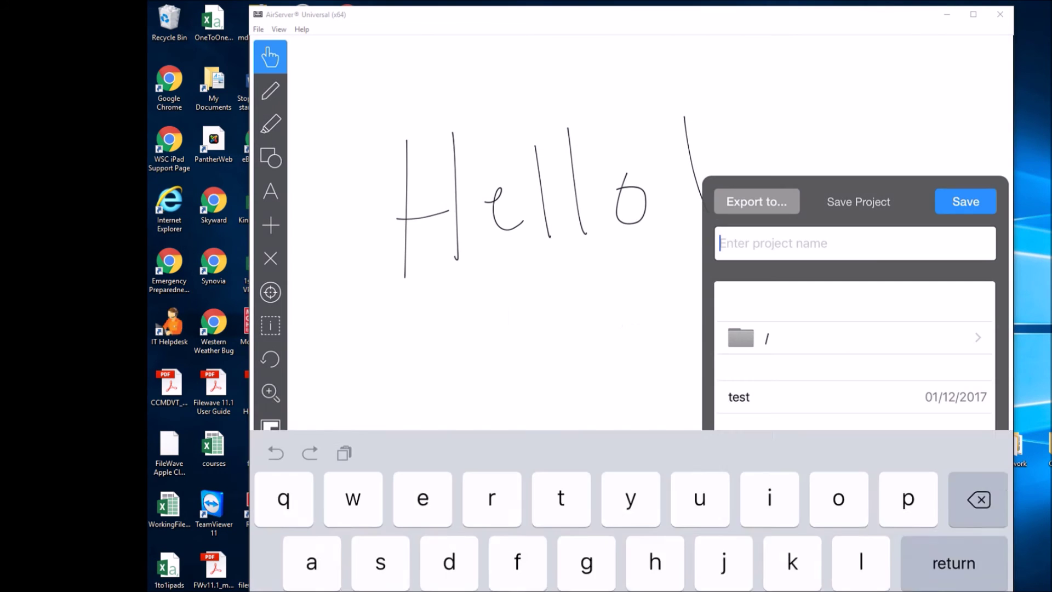
type("test")
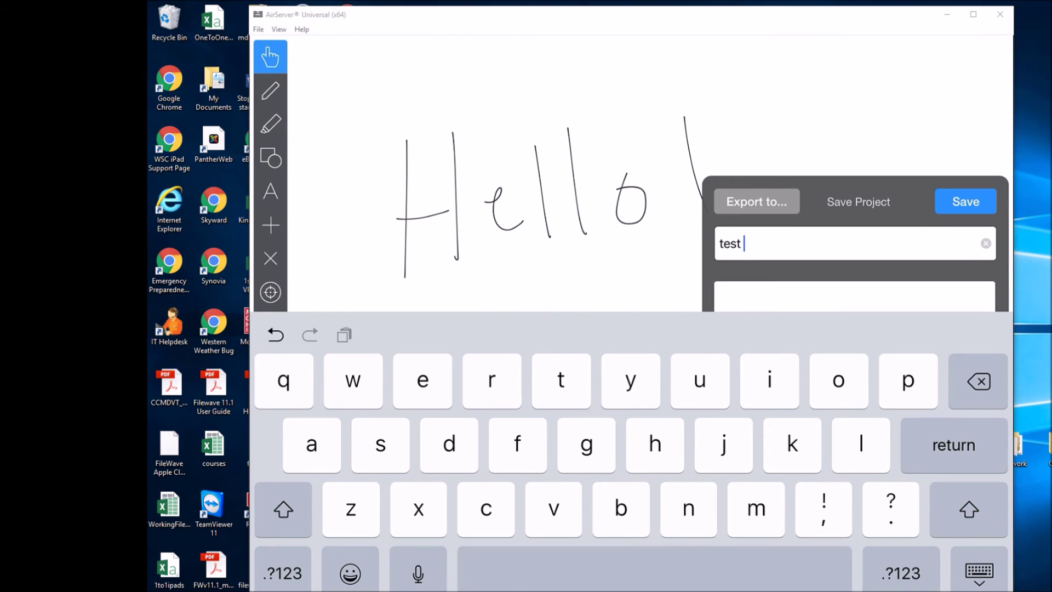
type(" expl")
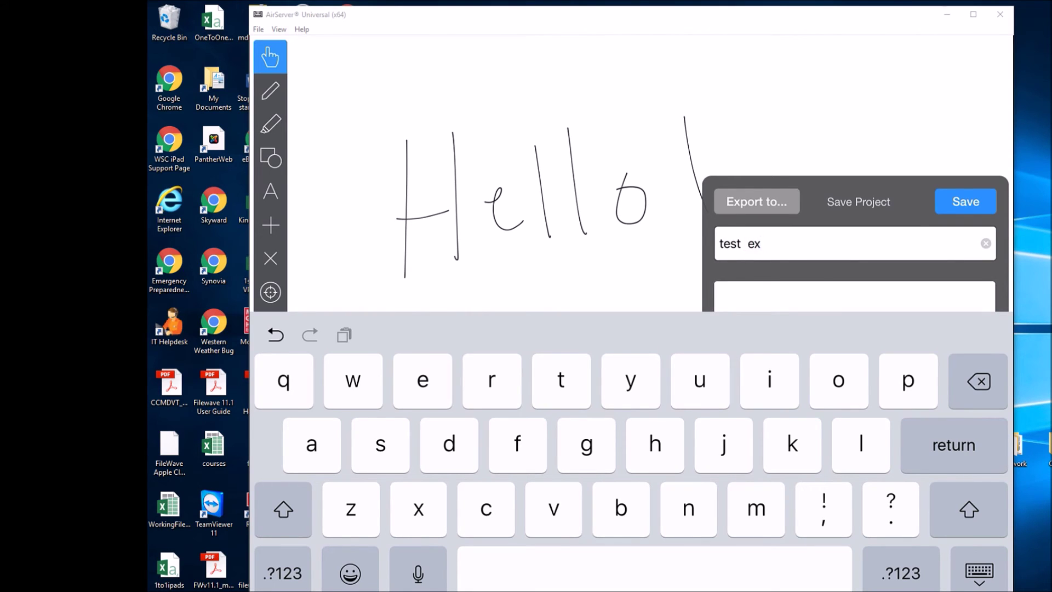
type("ain")
key("Return")
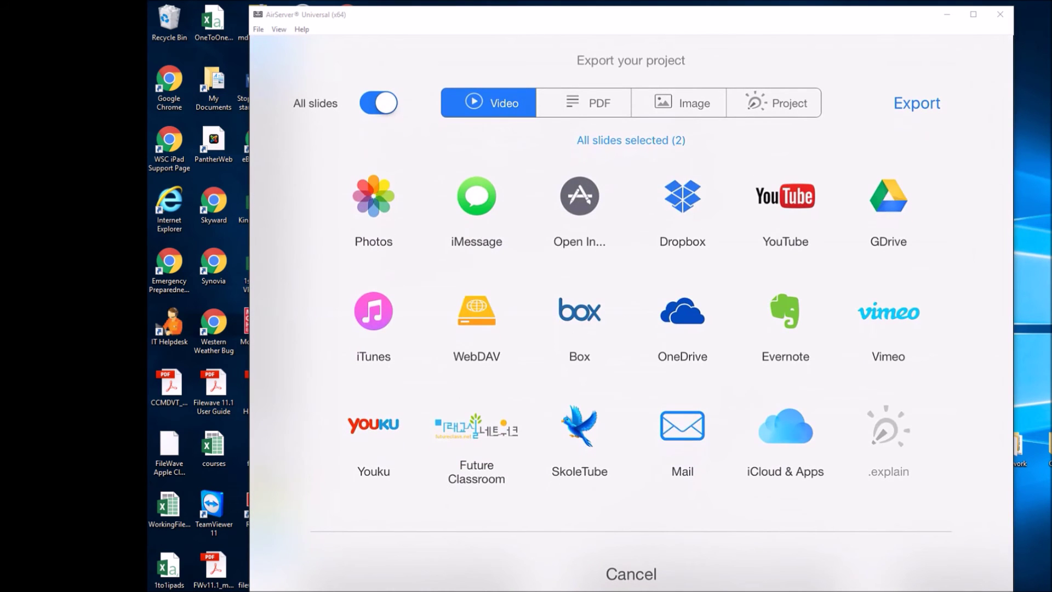
Export all slides as a video to Mail.
left_click(682, 426)
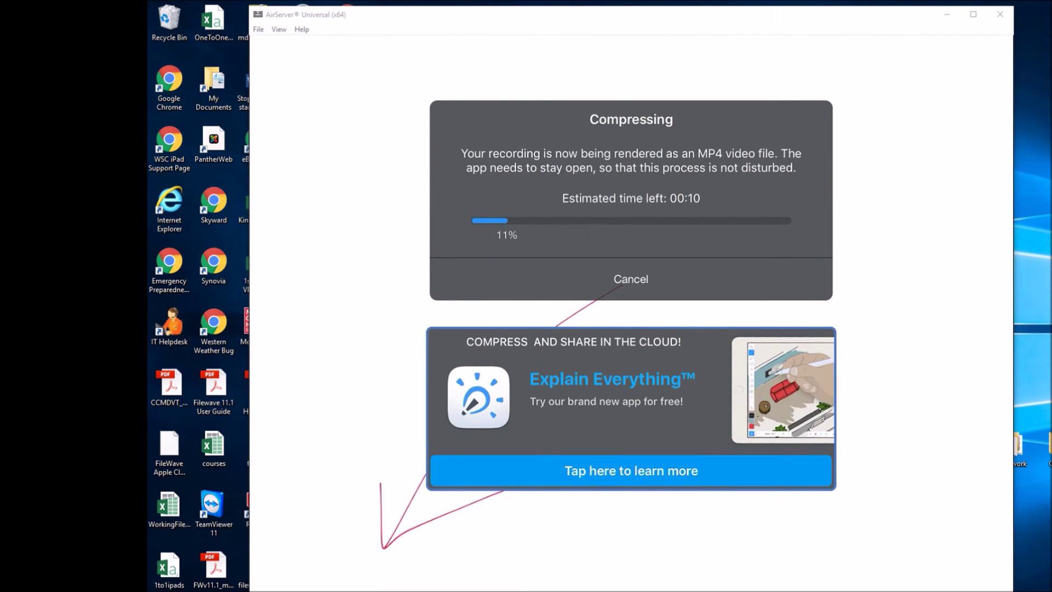